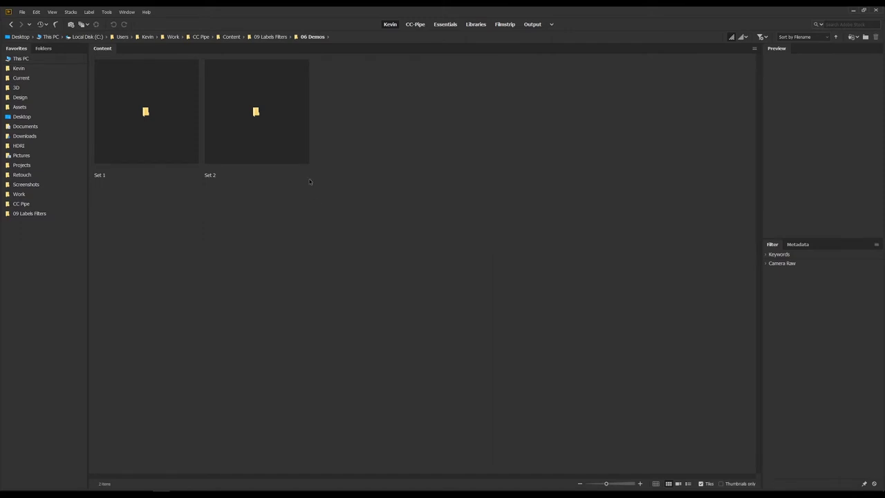
Look over the panel list and the Camera Raw filter group, leaving both unchanged.
left_click(128, 12)
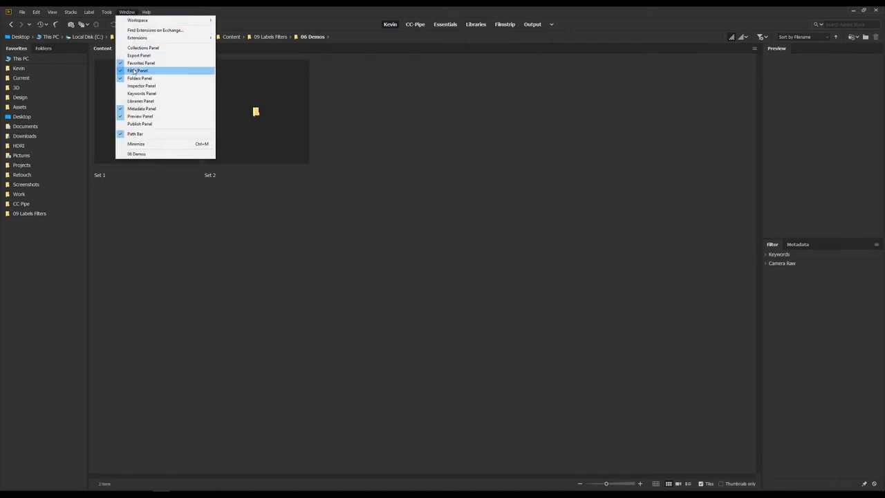
left_click(769, 280)
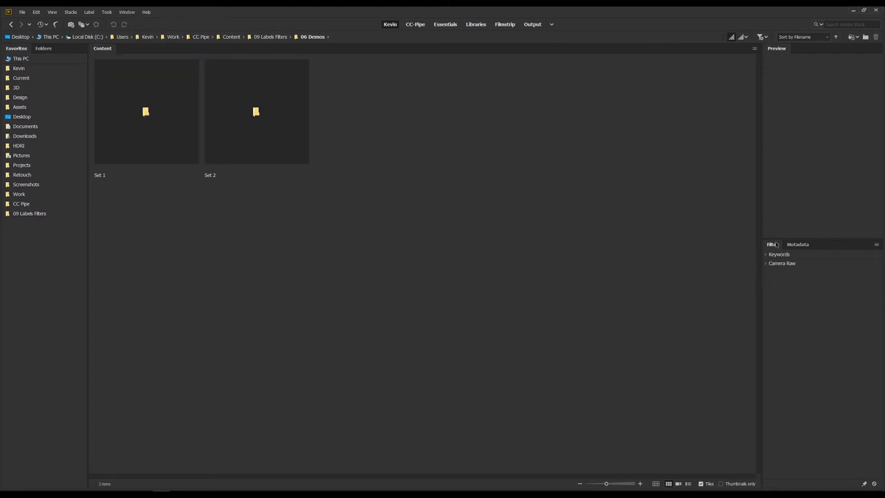
left_click(766, 263)
left_click(766, 265)
Open Set 1, filter it to JPEG files, and select then deselect its four thumbnails.
double_click(167, 128)
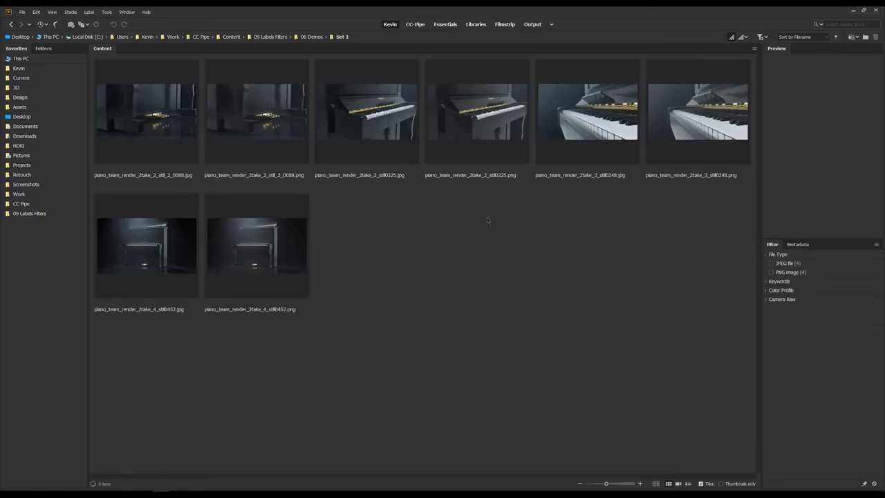
left_click(781, 264)
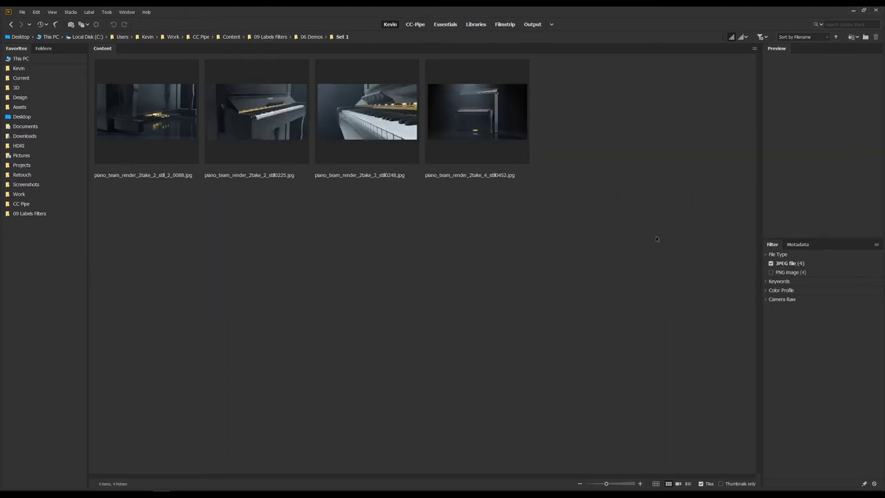
left_click_drag(547, 238, 219, 159)
left_click(422, 270)
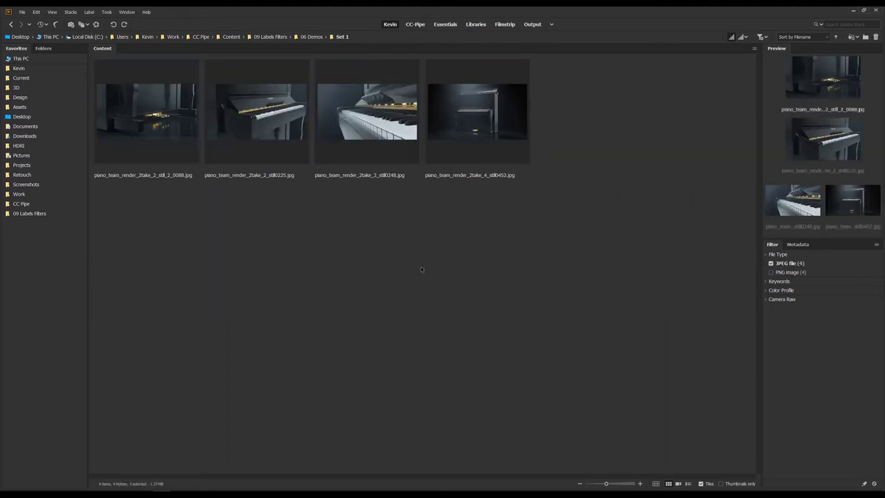
Return to 06 Demos, open Set 2, and review the labels list without applying anything.
left_click(313, 37)
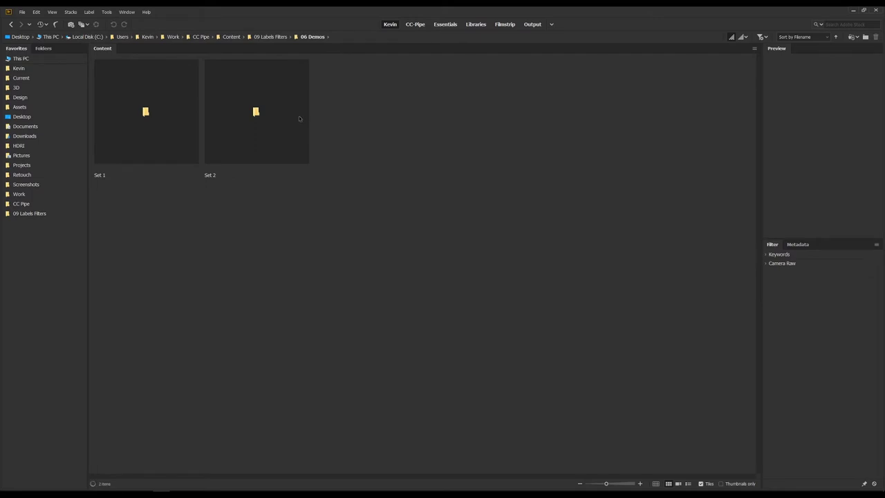
double_click(280, 115)
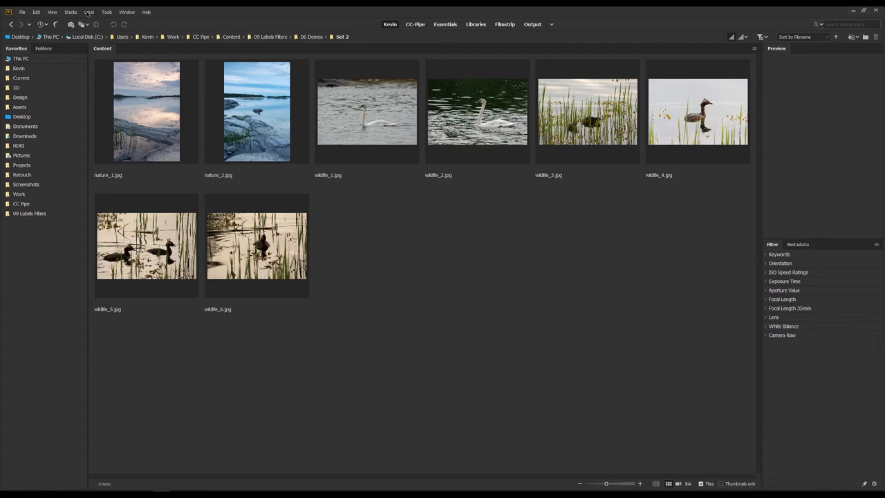
left_click(89, 13)
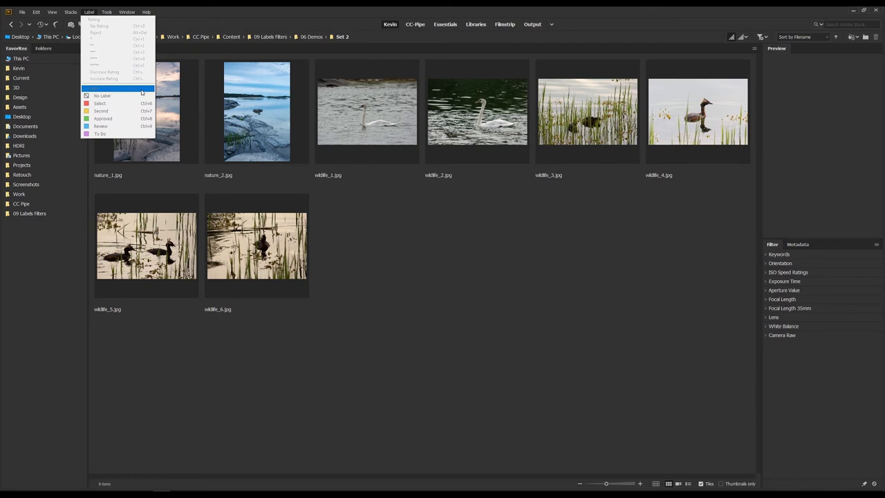
left_click(383, 188)
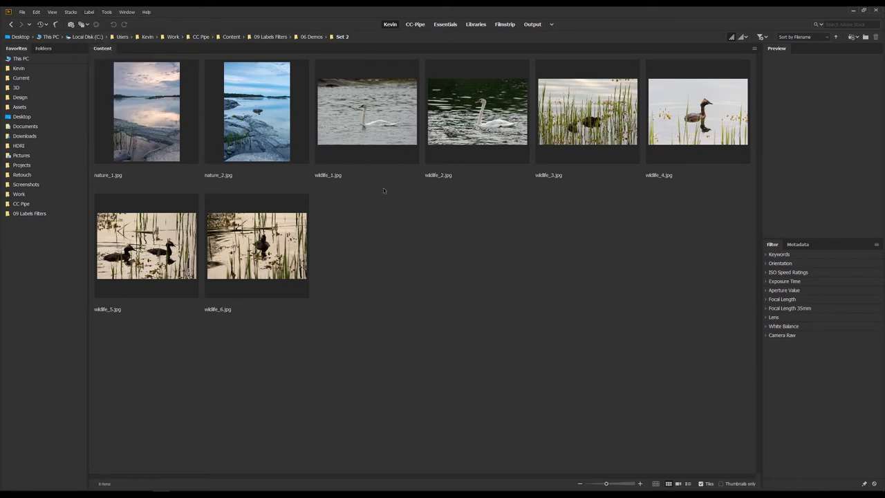
Label nature_2 Approved, and nature_1 and wildlife_5 Second.
left_click(268, 121)
key("ctrl+8")
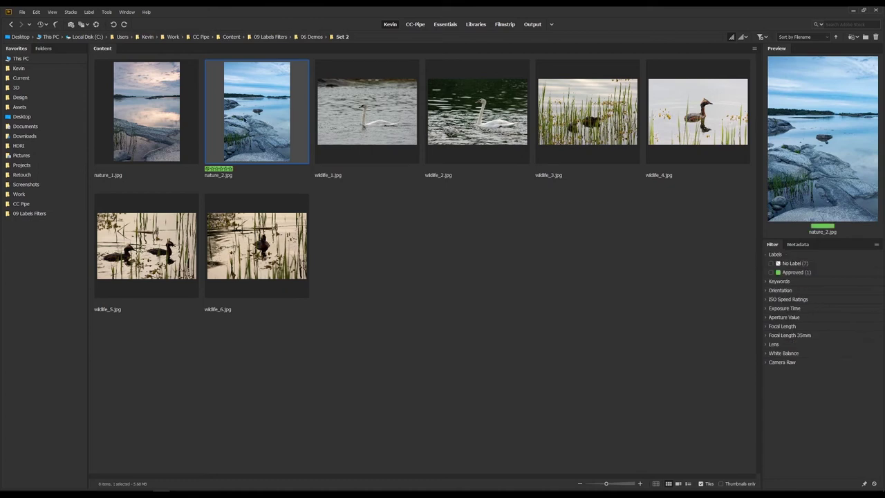
left_click(162, 119)
left_click(180, 207, "ctrl")
key("ctrl+7")
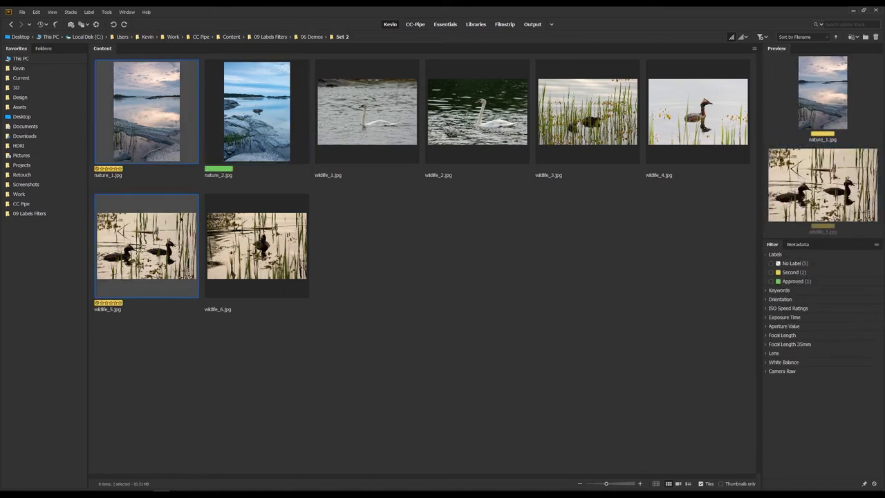
Rate wildlife_2 and wildlife_3 five stars, and wildlife_1 and wildlife_4 three stars.
left_click(408, 257)
left_click(478, 114)
left_click(574, 125, "ctrl")
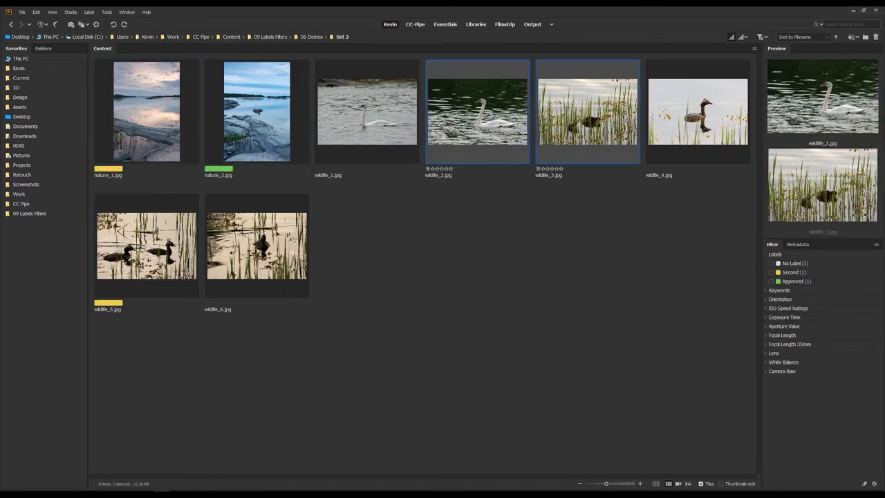
key("ctrl+5")
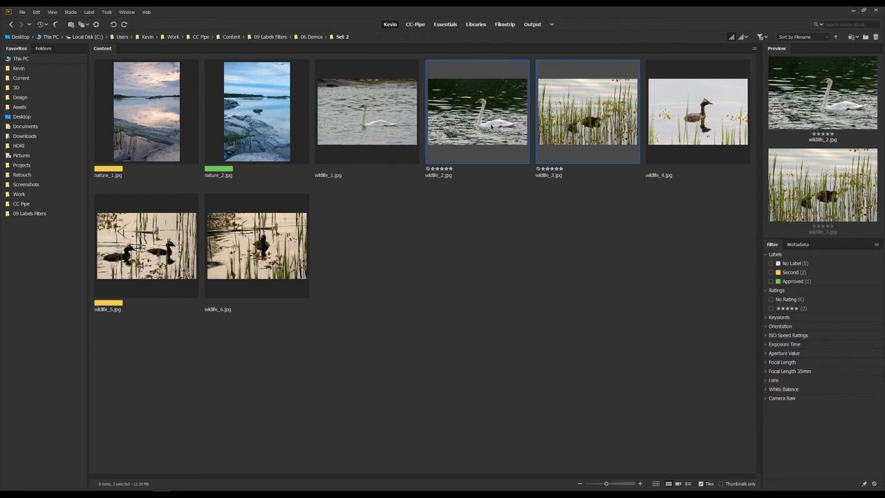
left_click(406, 113)
left_click(704, 128, "ctrl")
key("ctrl+3")
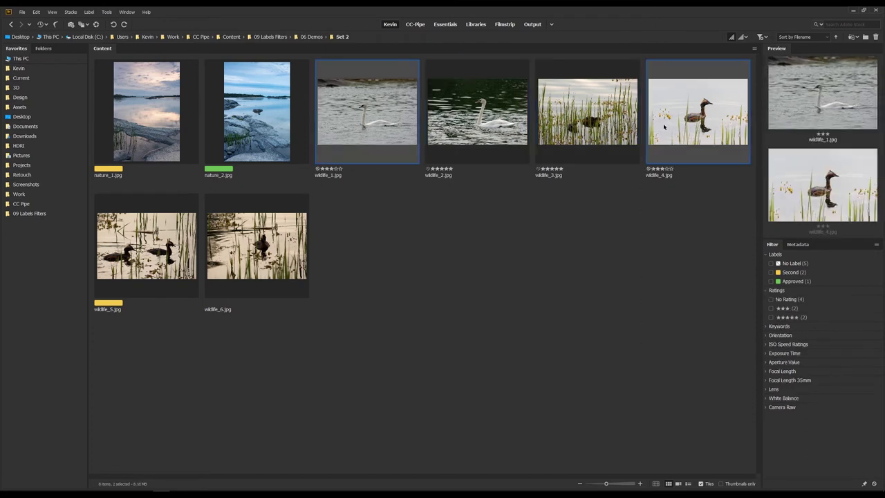
left_click(626, 253)
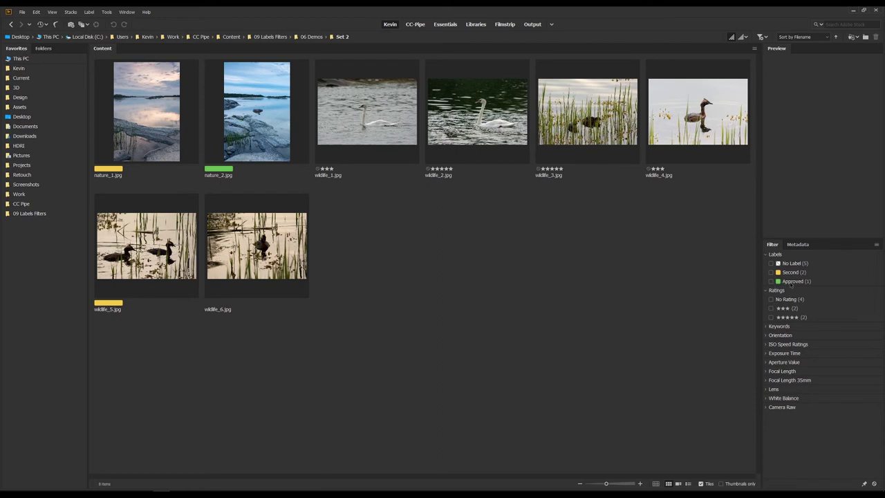
left_click(792, 282)
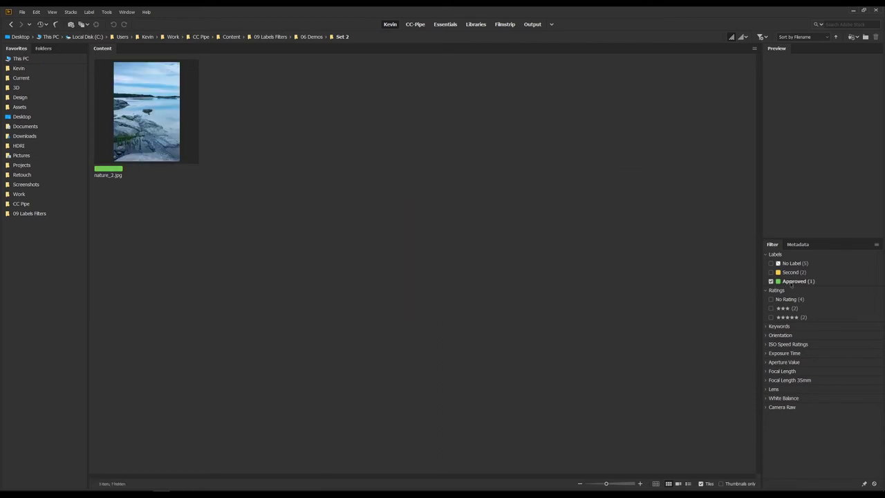
left_click(793, 281)
left_click(791, 317)
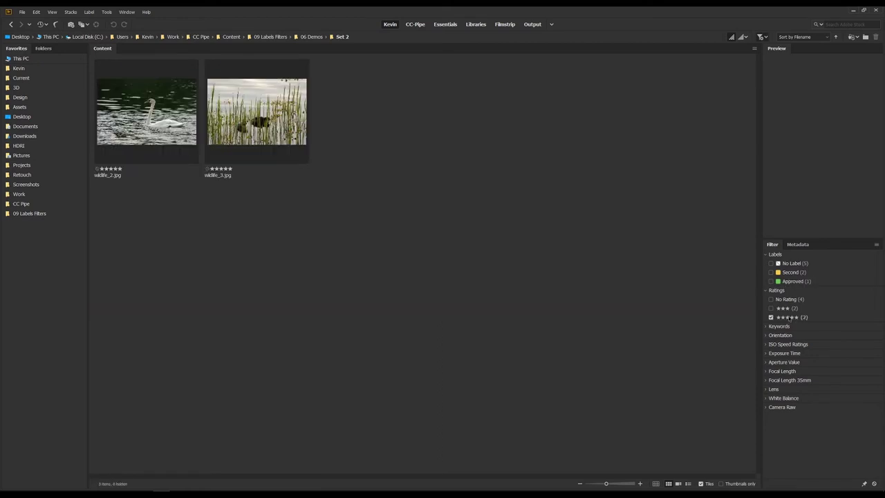
left_click(782, 320)
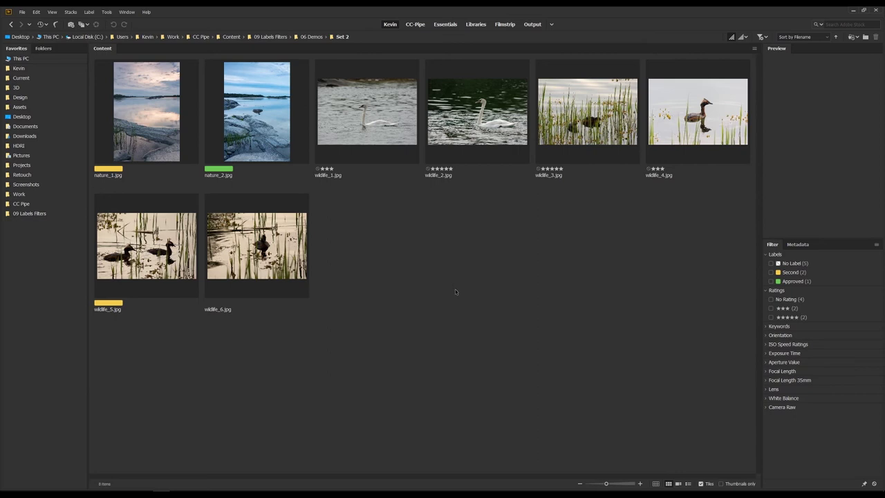
key("ctrl+k")
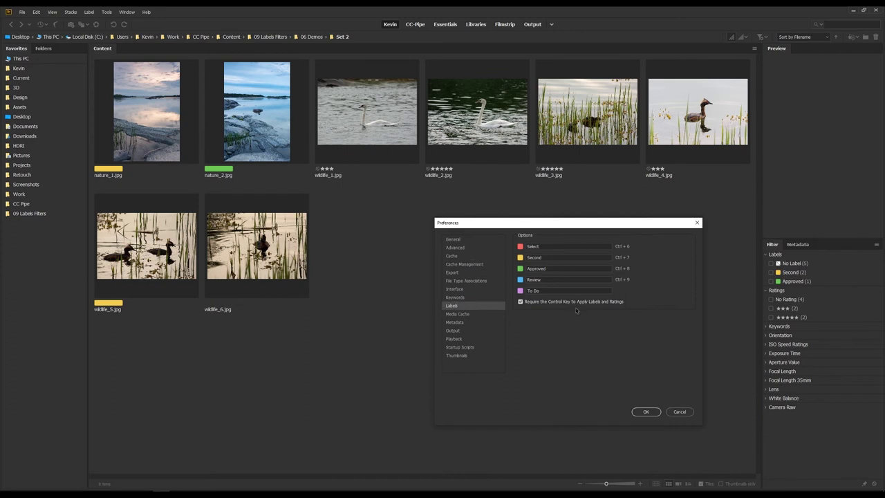
left_click(655, 412)
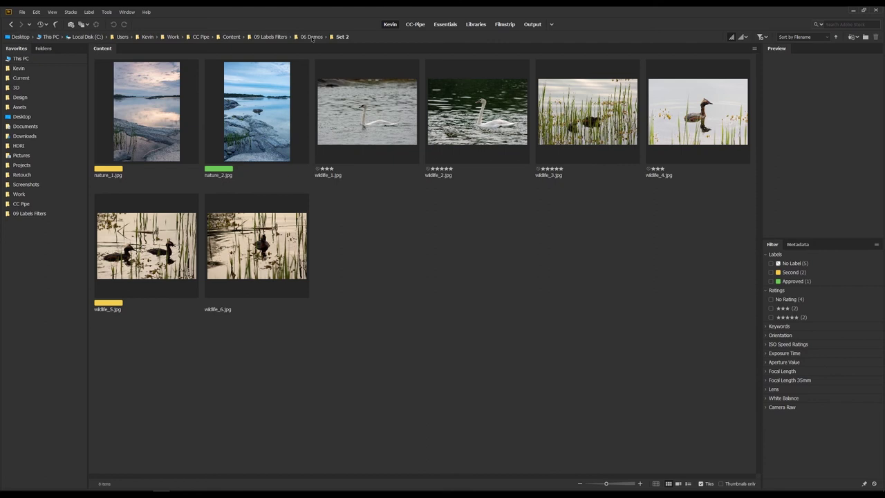
From 06 Demos, turn on Show Items from Subfolders so both sets appear together.
left_click(312, 37)
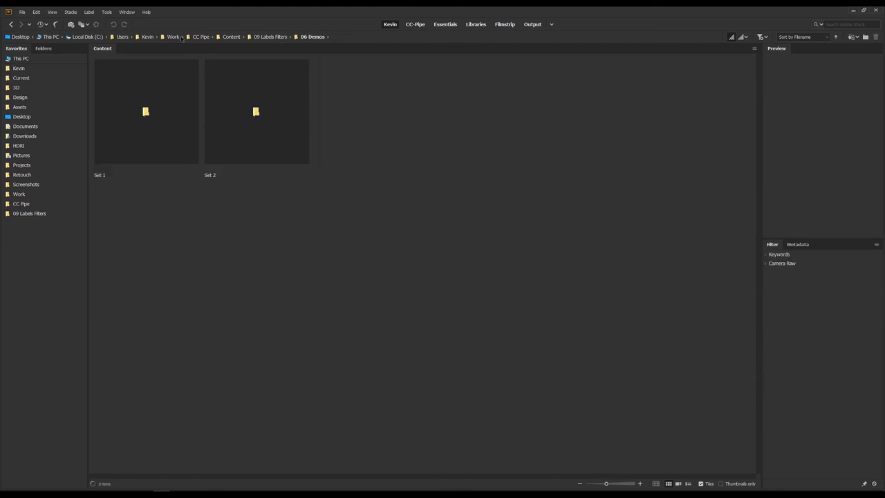
left_click(52, 13)
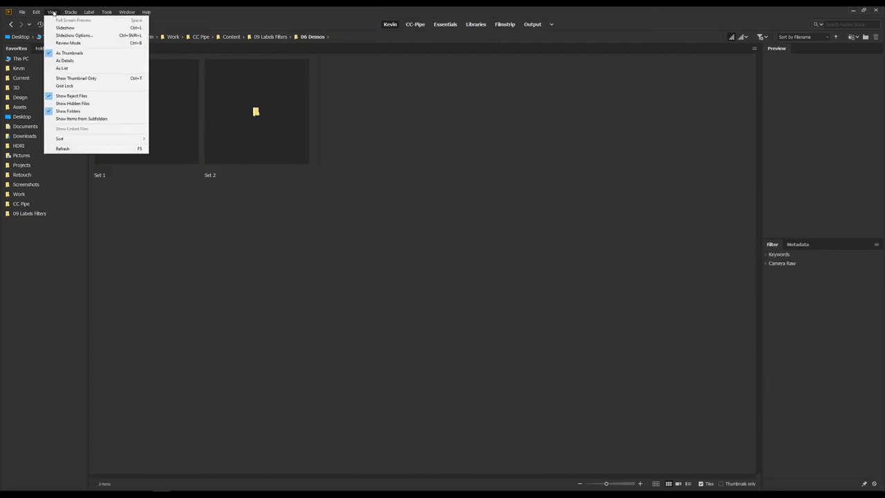
left_click(88, 119)
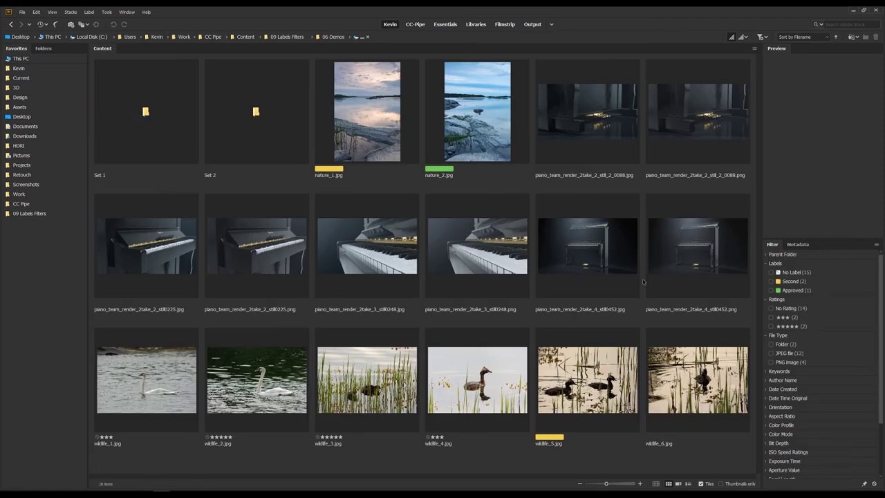
Filter to JPEG files only and select all twelve JPEG images.
left_click(790, 354)
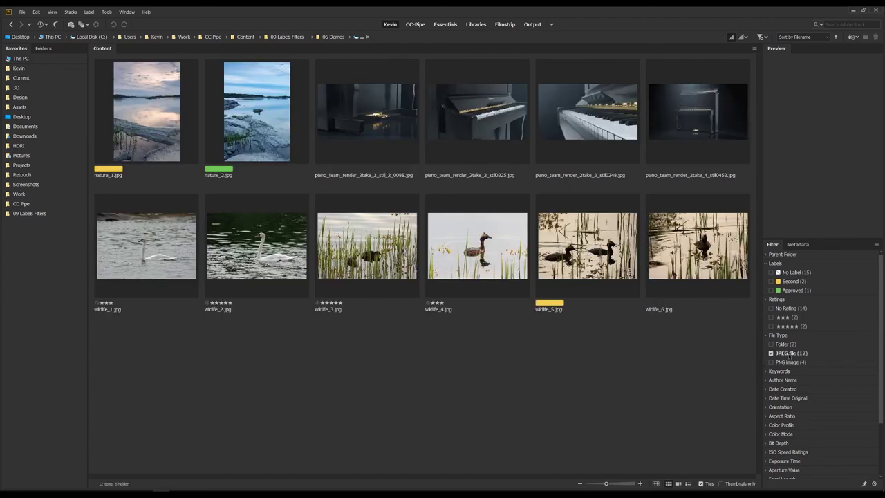
left_click_drag(708, 391, 186, 135)
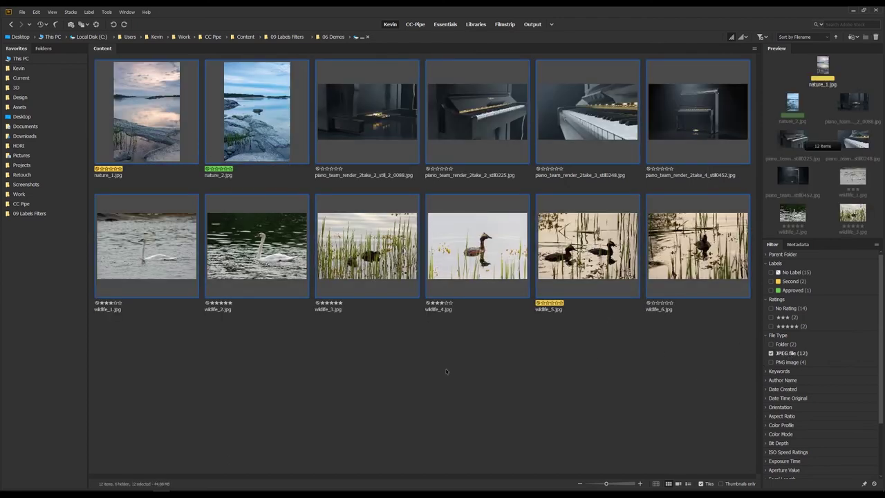
left_click(446, 371)
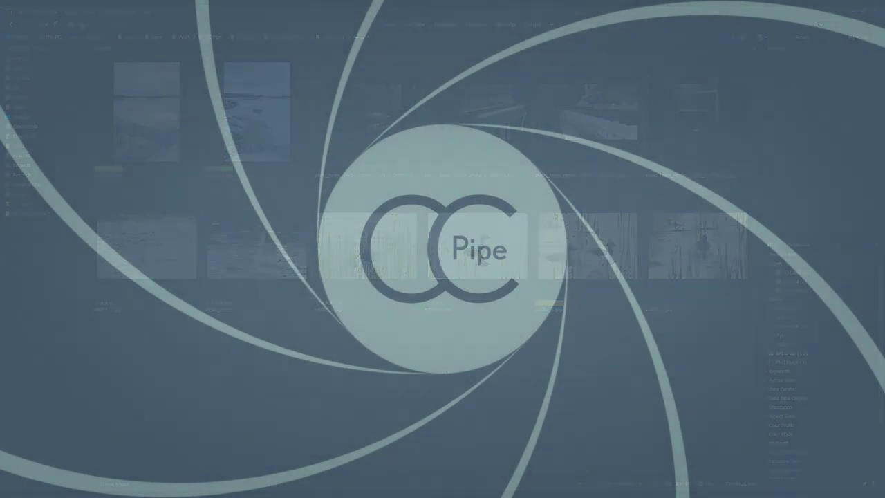